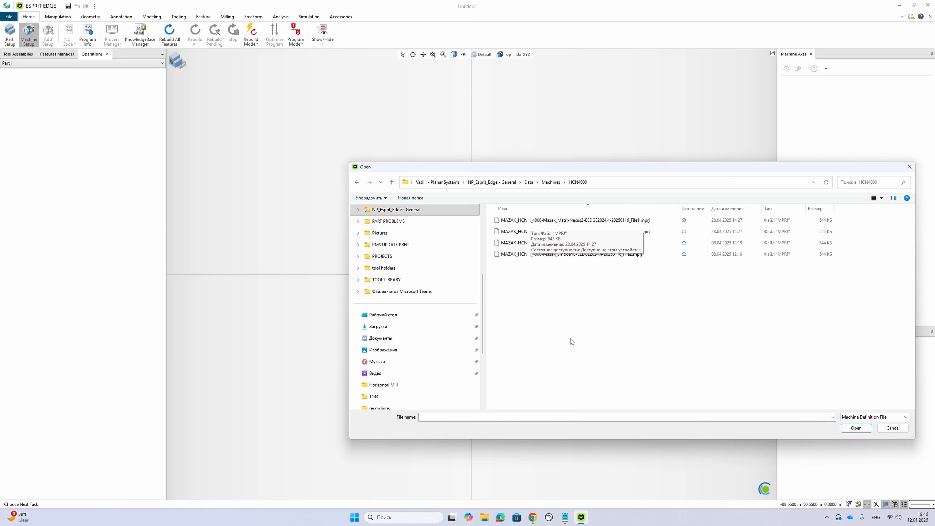
Load the machine definition MAZAK_HCNIII_4000-Mazak_MatrixNexus2-EEDGE2024.4-20250116_File1.mprj from the HCN4000 folder and accept the machine setup.
click(598, 221)
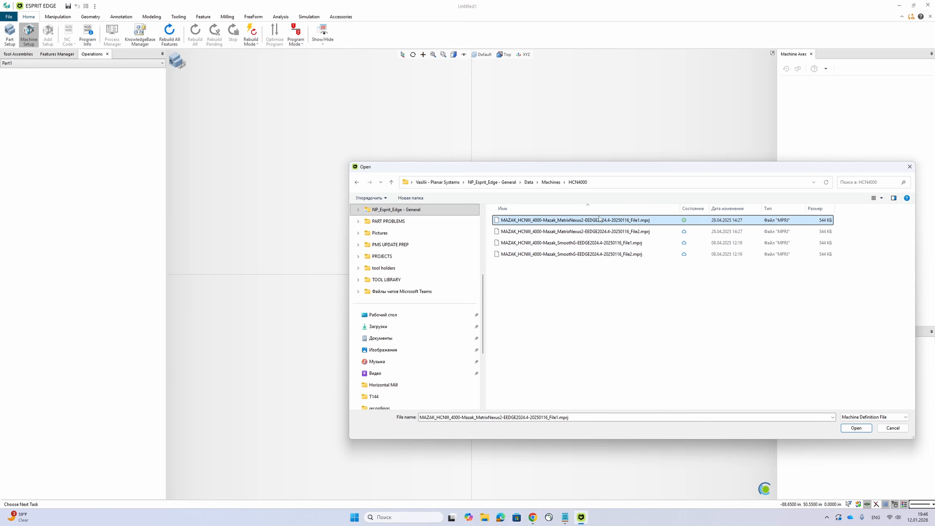
click(850, 427)
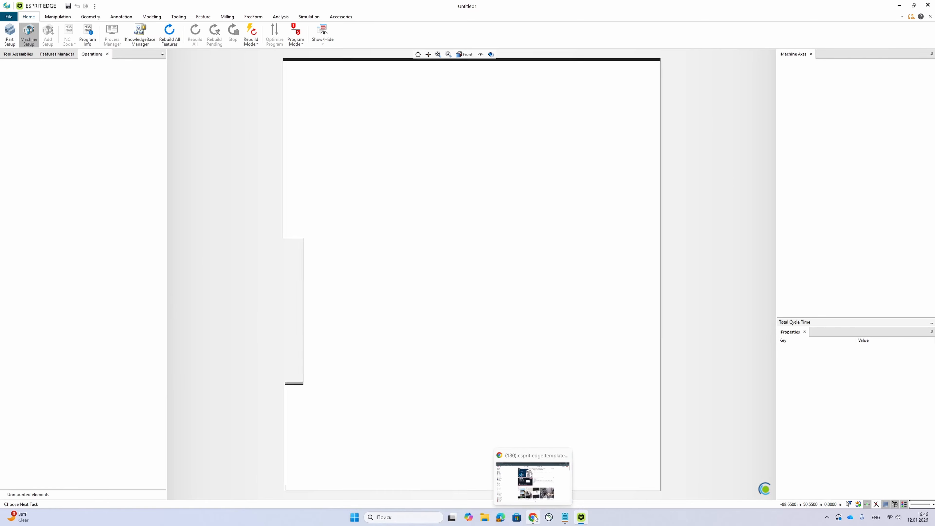
middle_drag(296, 276, 472, 271)
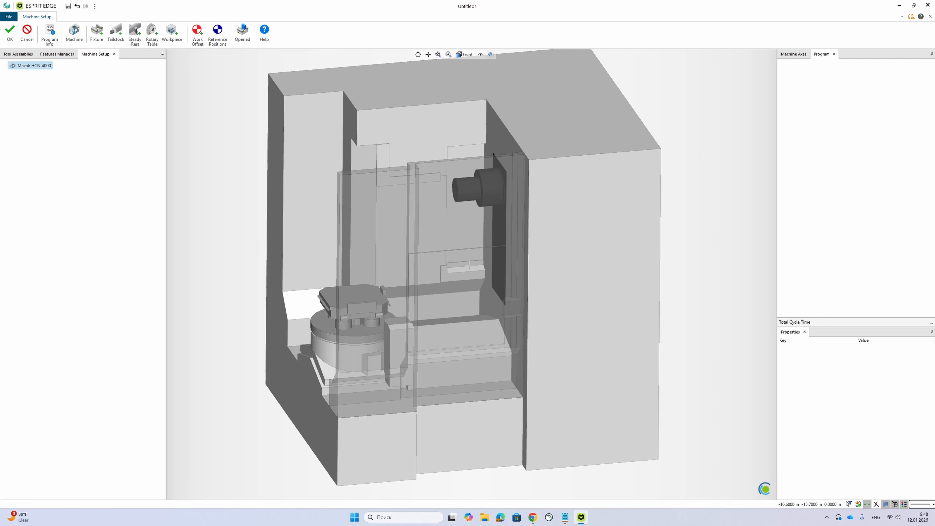
scroll(463, 262, down, 2)
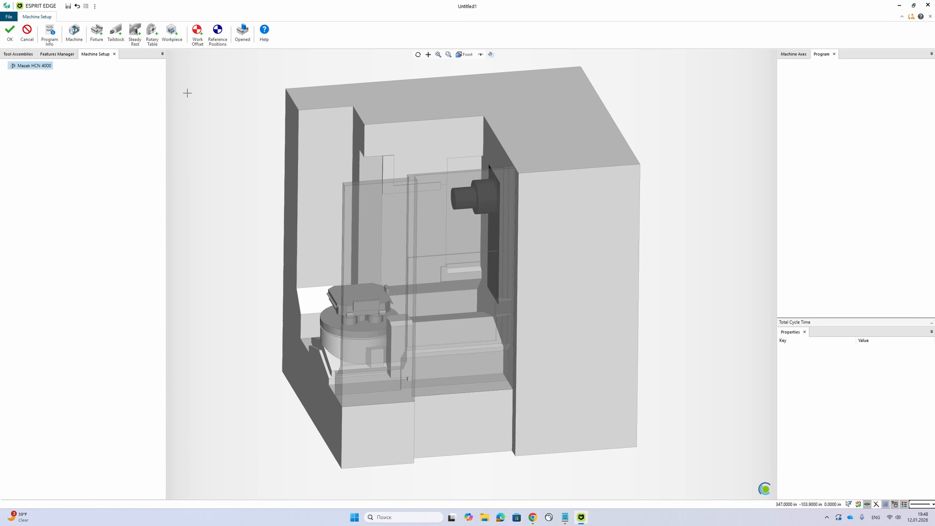
click(10, 33)
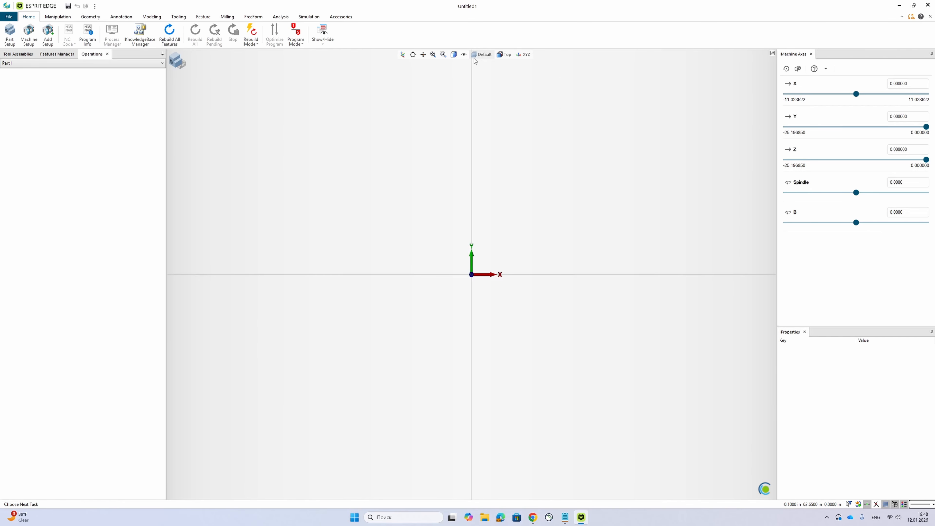
Add a second layer, rename the Default layer as MODEL and name the new layer BB.
click(475, 57)
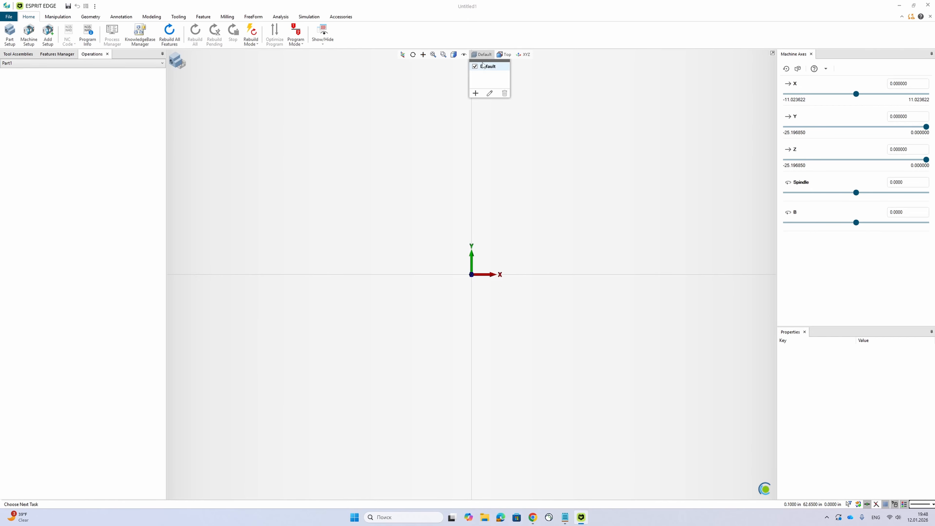
click(475, 93)
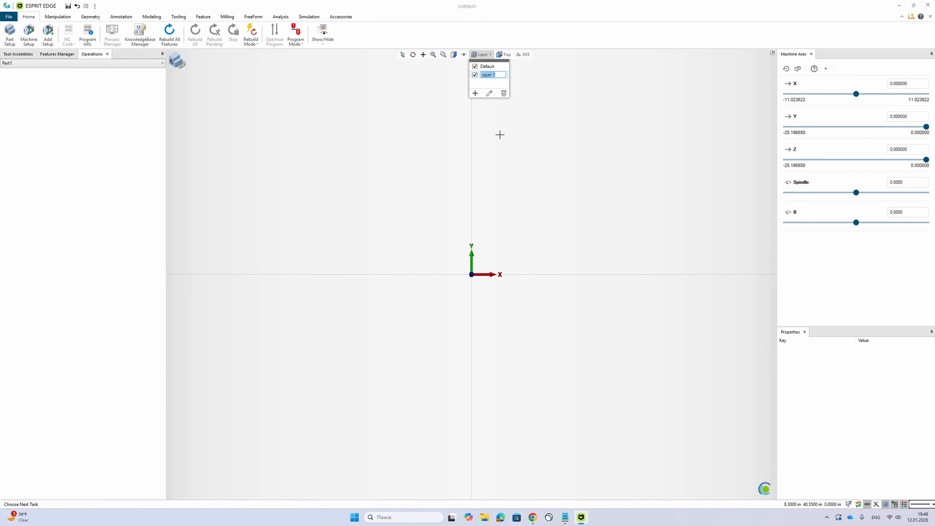
key(Return)
click(489, 93)
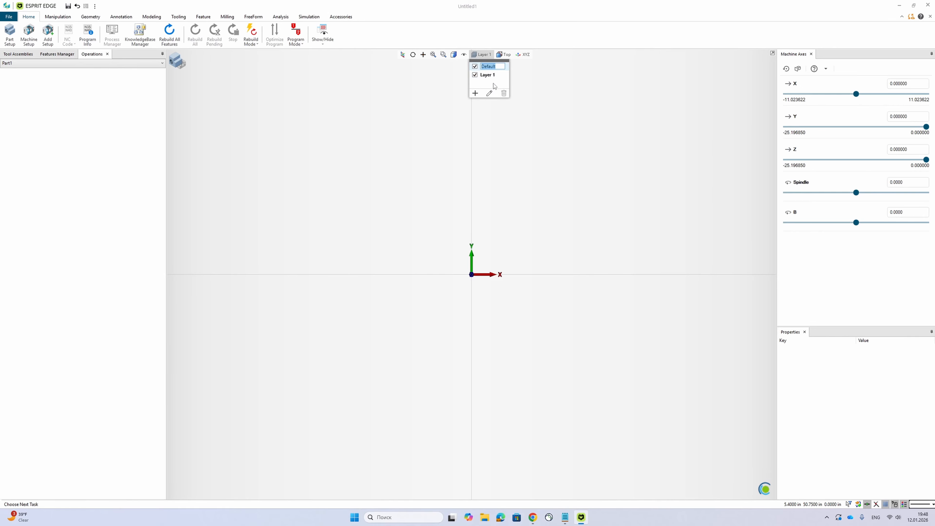
text(m)
key(Return)
click(489, 93)
text(BB)
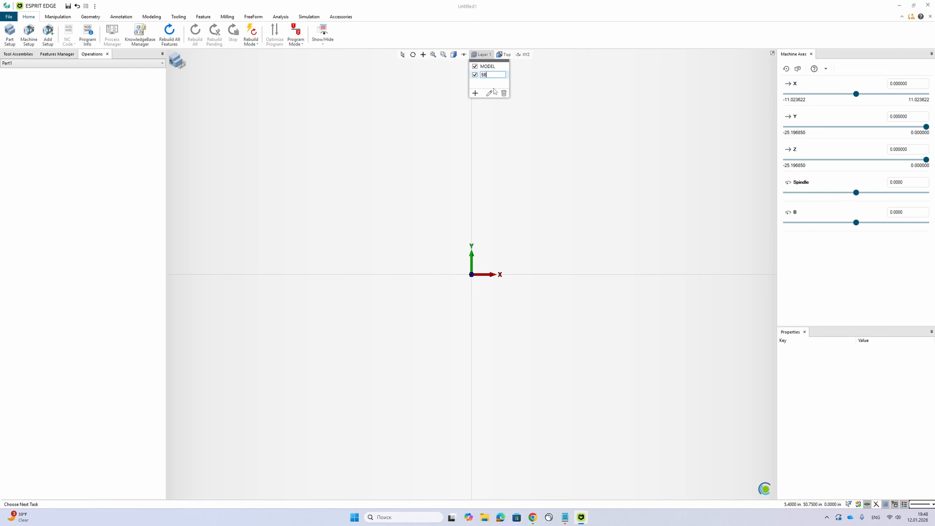
key(Return)
Add two feature layers named FEACHURES_OP1 and FEACHURES_OP2.
click(474, 93)
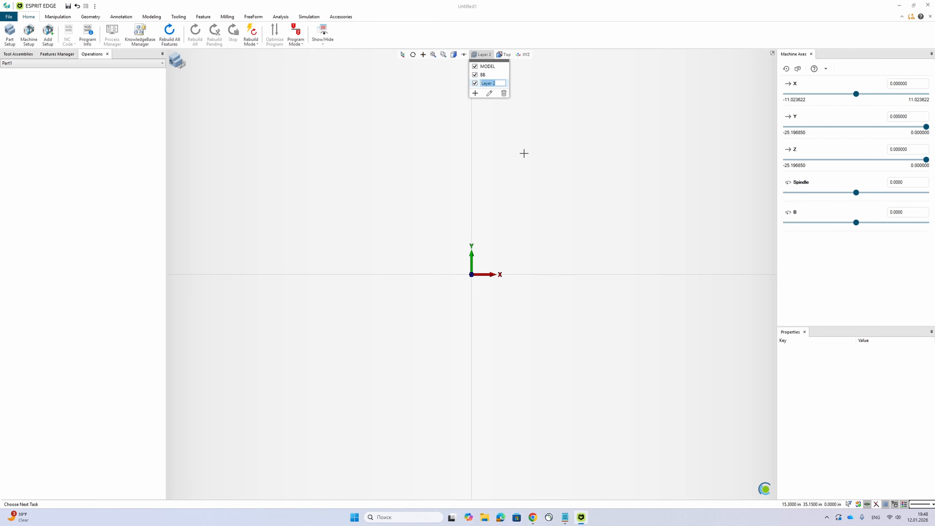
text(FEACHURES_OP1)
key(Return)
text(FEACHURES_OP2)
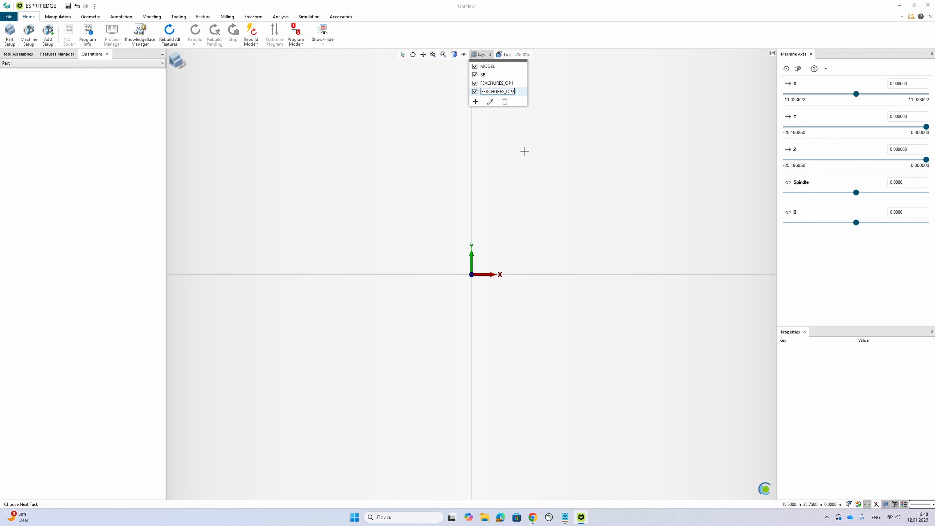
key(Return)
Add two toolpath layers named TOOLPATH_OP1 and TOOLPATH_OP2.
text(TOOLPA)
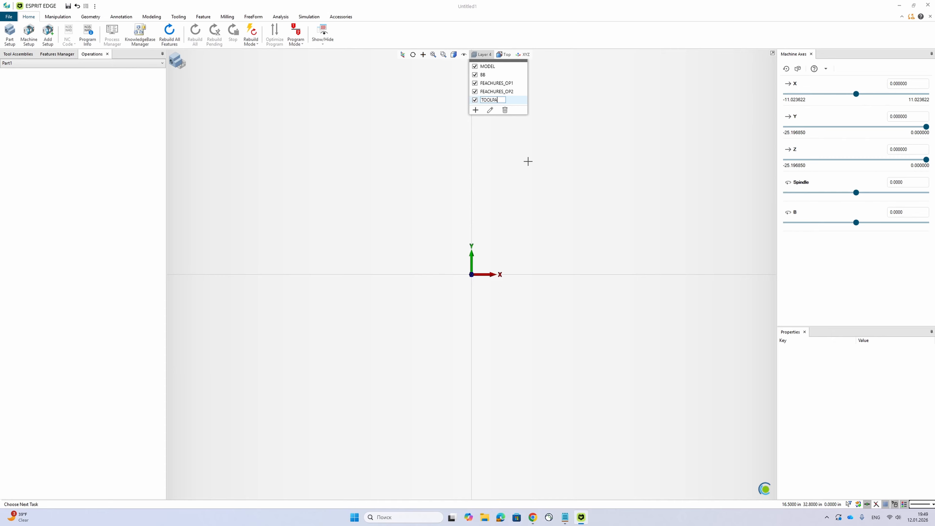
text(TH_OP1)
key(Return)
text(TOOLPATH)
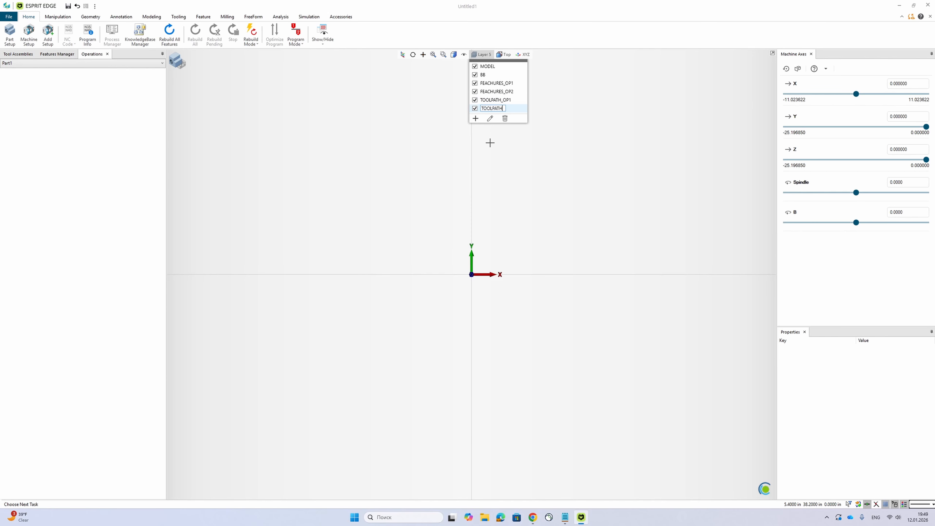
text(_OP2)
key(Return)
Add three more layers named GEOMETRY, SLICE and TRASH.
text(GEOMETR)
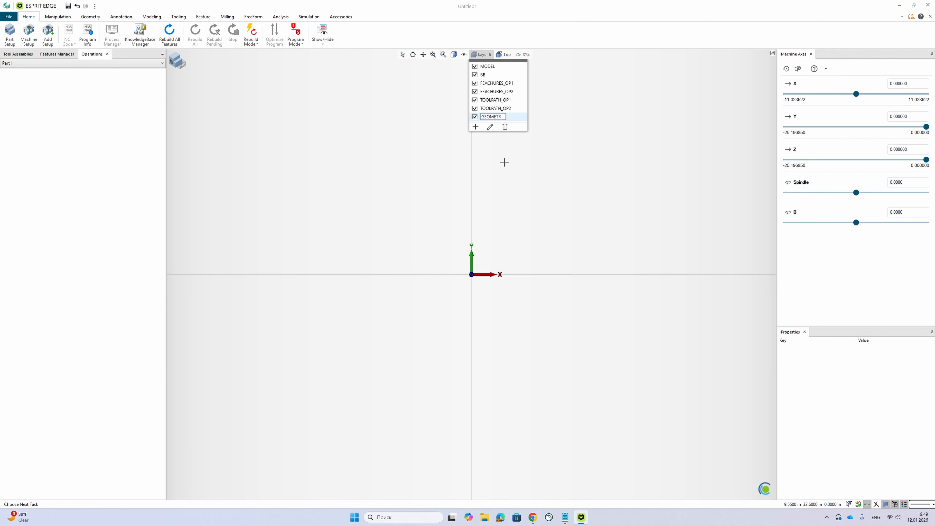
text(Y)
key(Return)
text(SL)
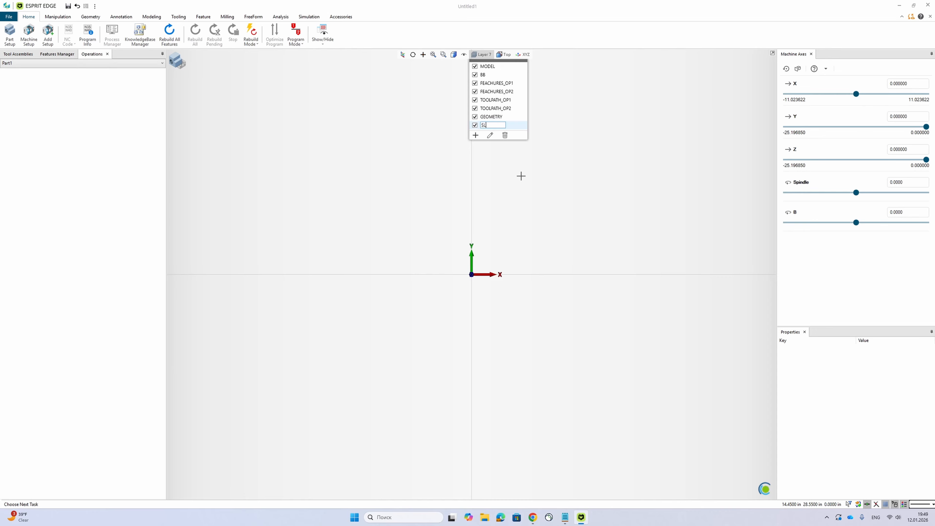
text(ICE)
key(Return)
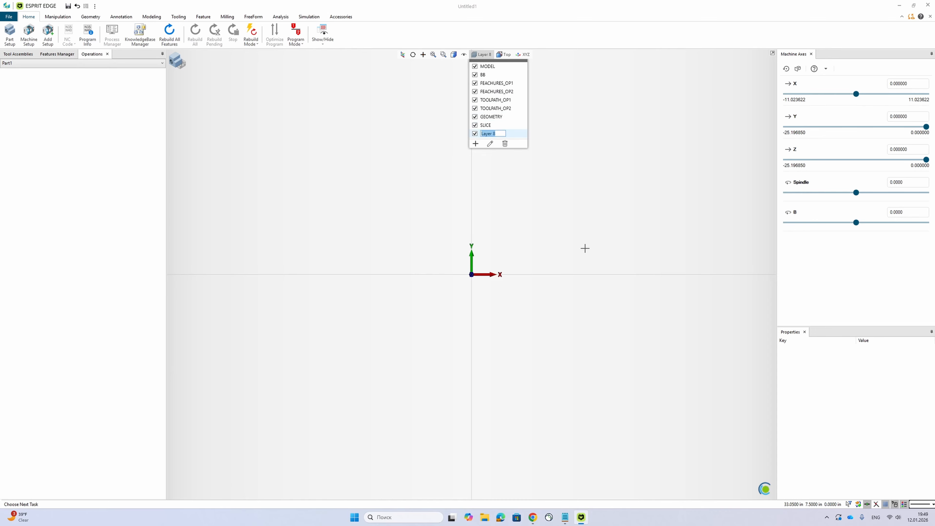
text(TRASH)
key(Return)
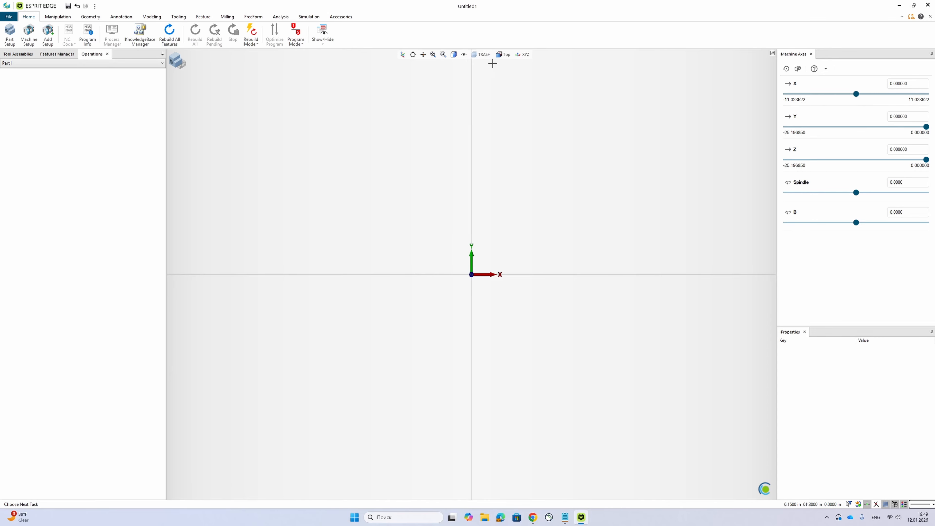
Make MODEL the active layer and close the layer list.
click(482, 54)
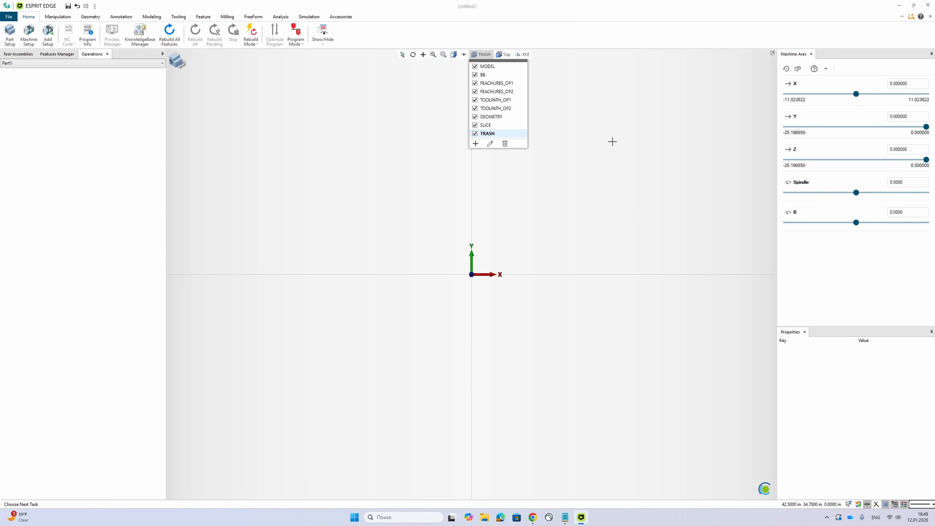
click(482, 67)
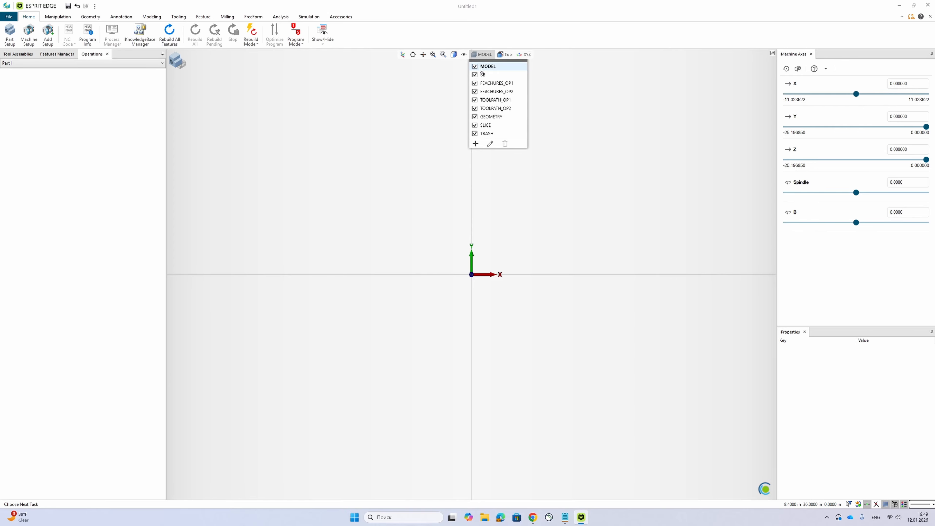
click(486, 56)
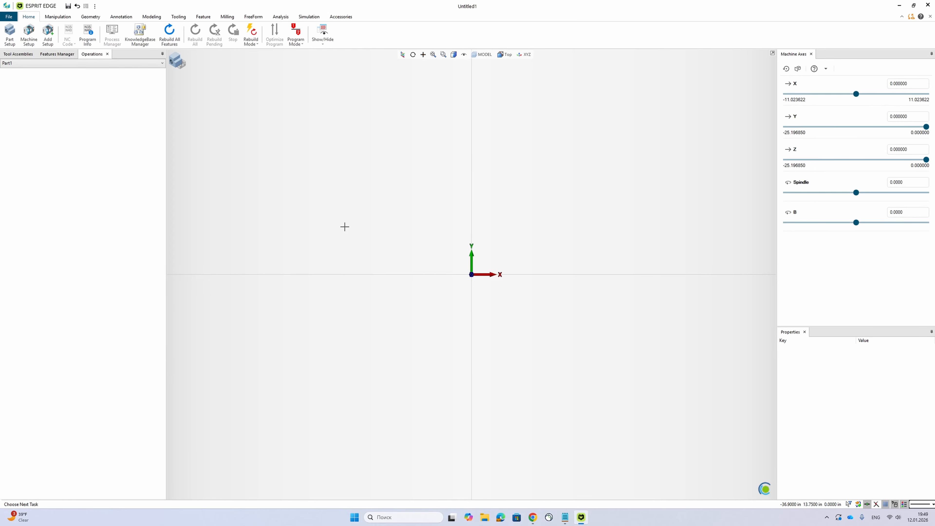
click(30, 40)
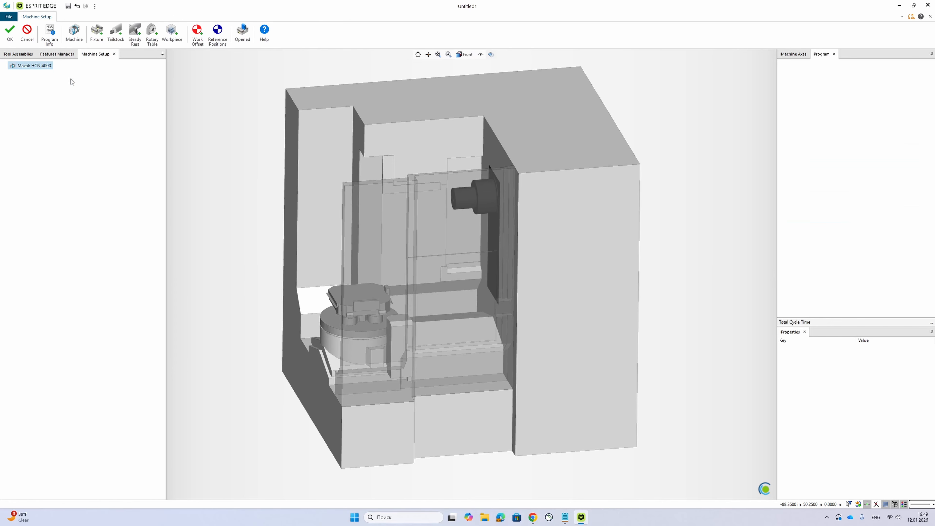
click(74, 35)
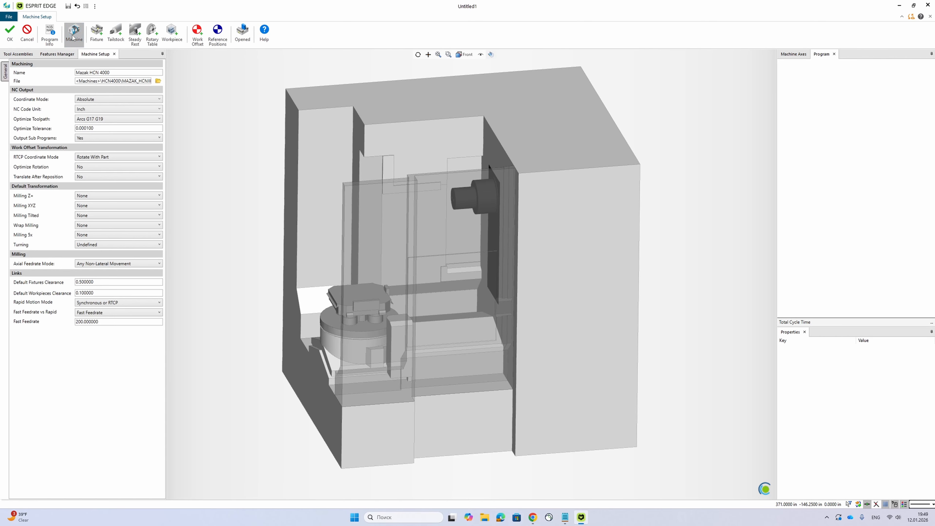
click(26, 32)
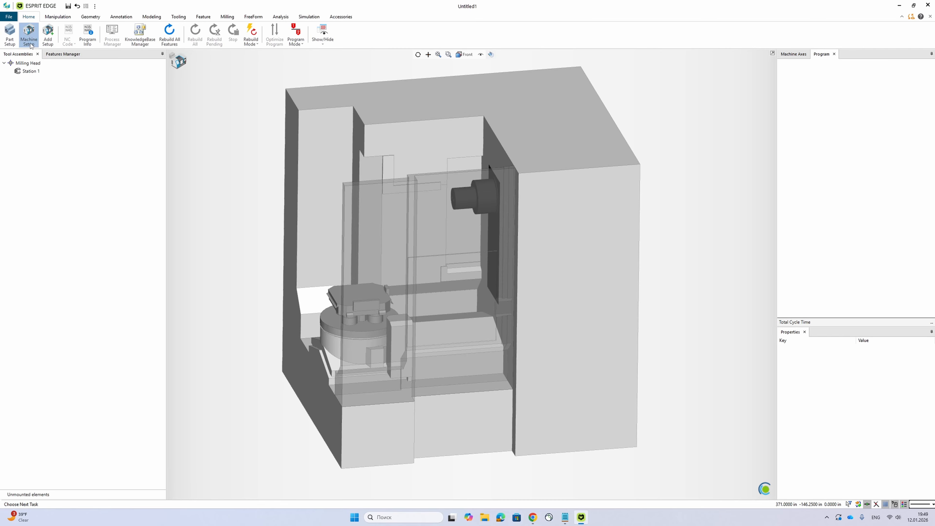
Review the parameter pages of the Mazak HCN 4000 machine and delete the existing entry from its NC output settings.
click(29, 35)
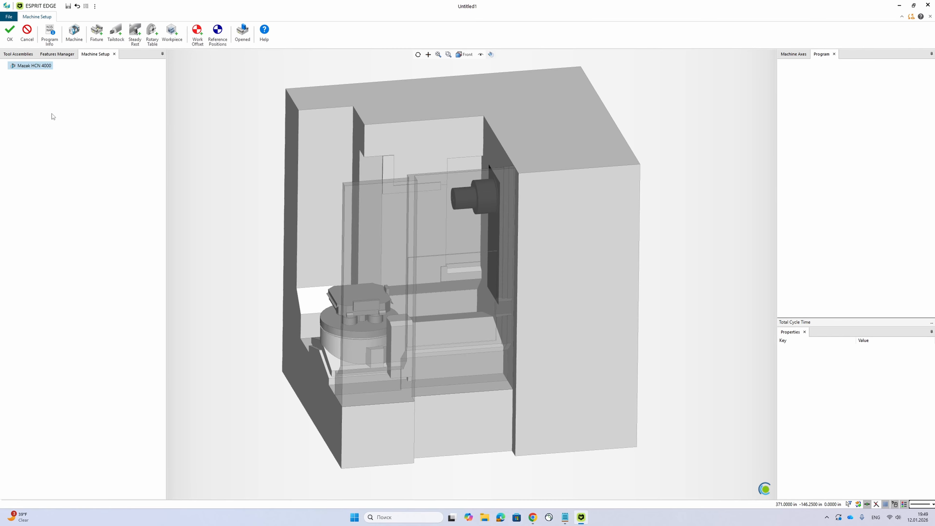
click(74, 33)
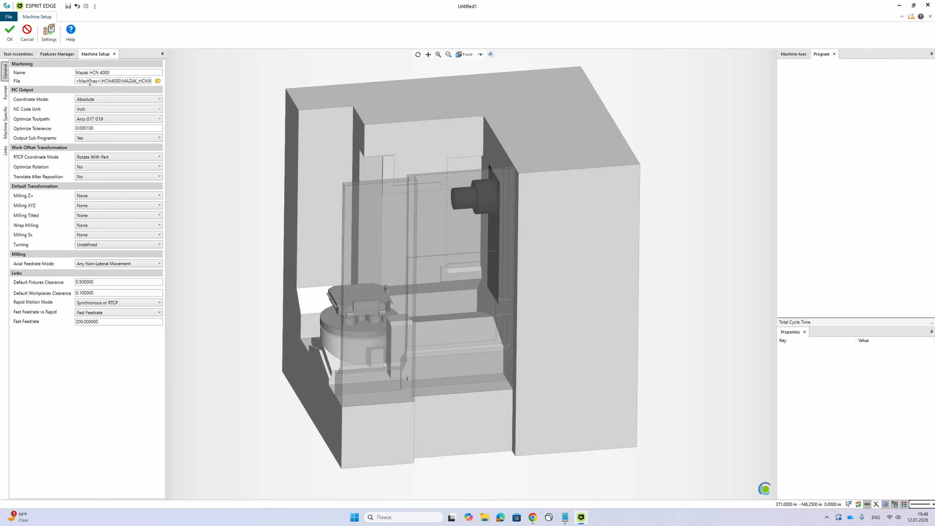
click(5, 92)
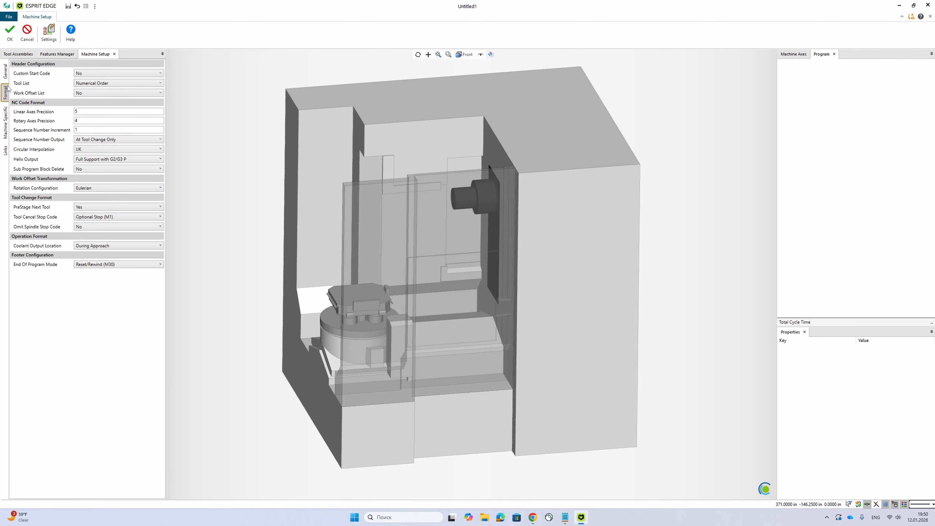
click(5, 123)
click(6, 150)
click(6, 72)
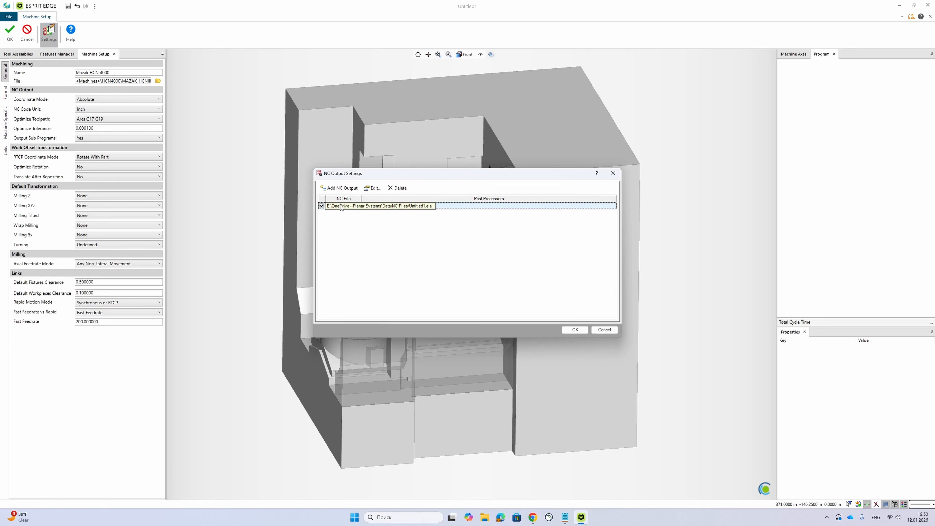
key(Delete)
Add an NC output using the post processor MAZAK_HCNIII_4000-Mazak_MatrixNexus2-EEDGE2024.4-20250402.pst and accept the machine parameters.
click(419, 258)
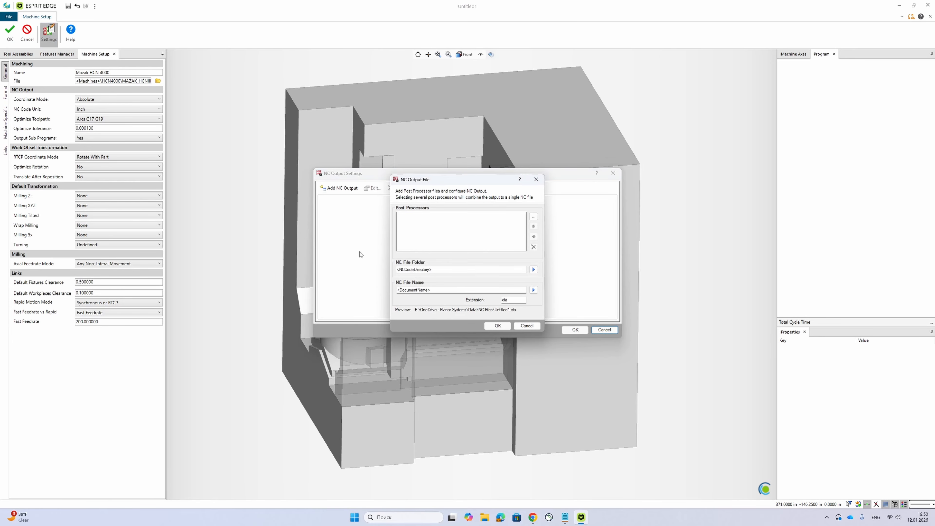
double_click(425, 231)
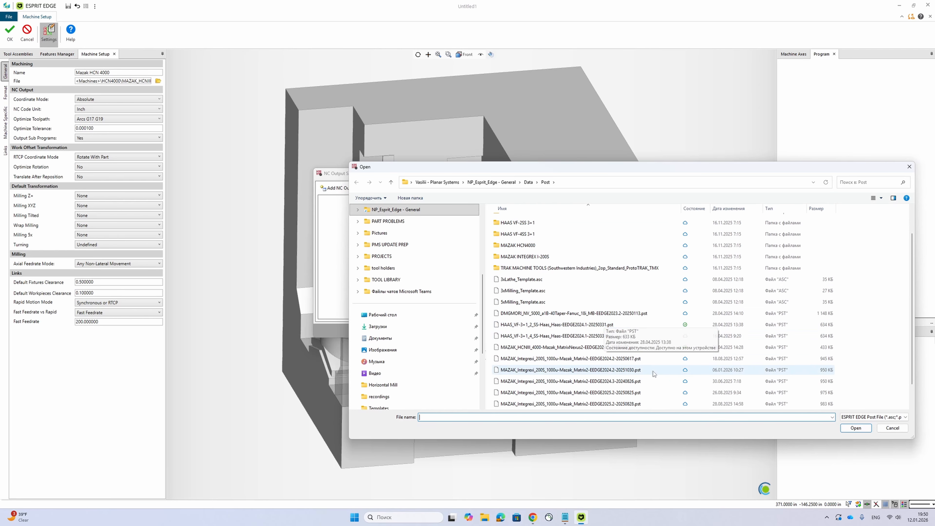
scroll(584, 397, down, 1)
click(574, 346)
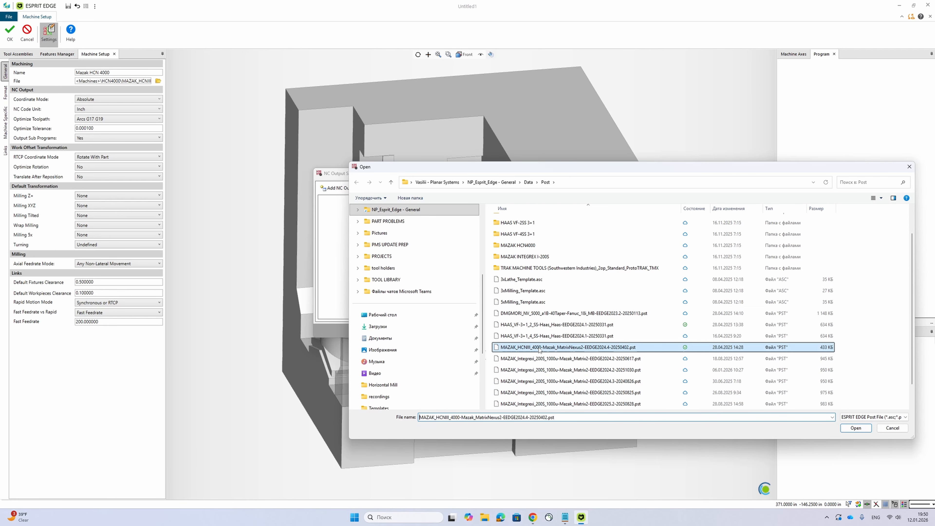
click(855, 427)
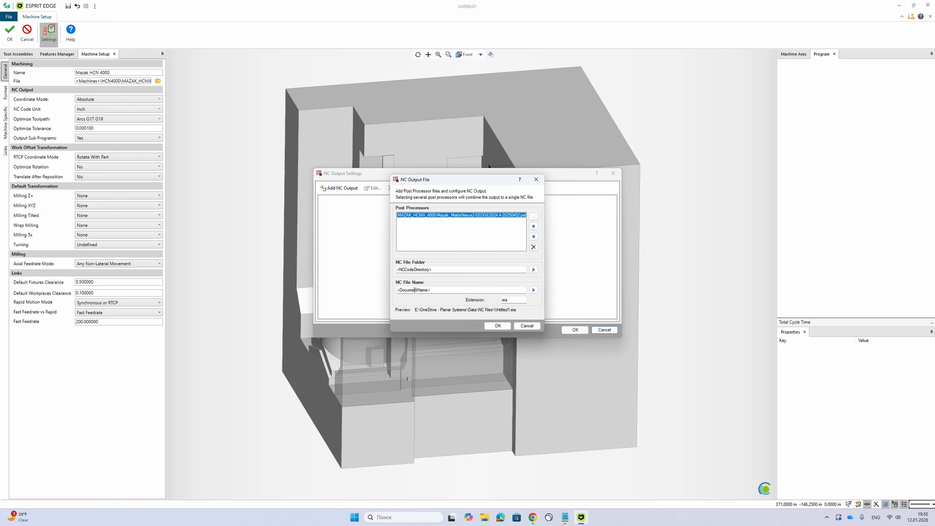
click(497, 326)
click(574, 330)
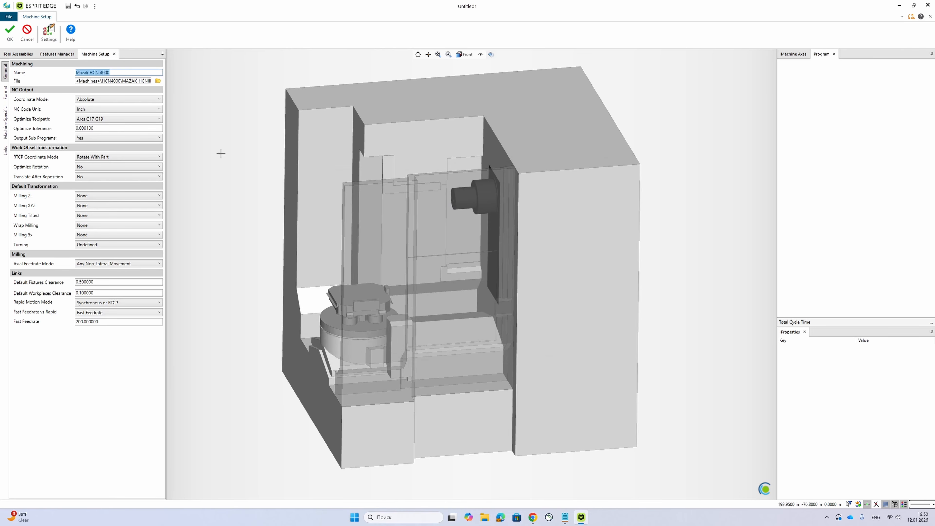
click(9, 33)
click(9, 33)
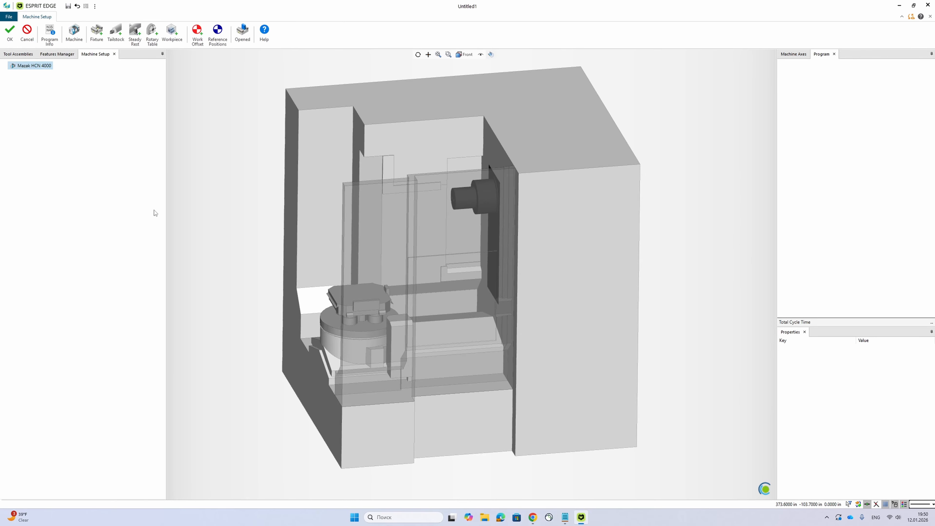
Add the tombstone fixture 6x6 cross.gdml from the MAZAKS HORIZONTAL tumbstones folder and accept the machine setup.
click(94, 38)
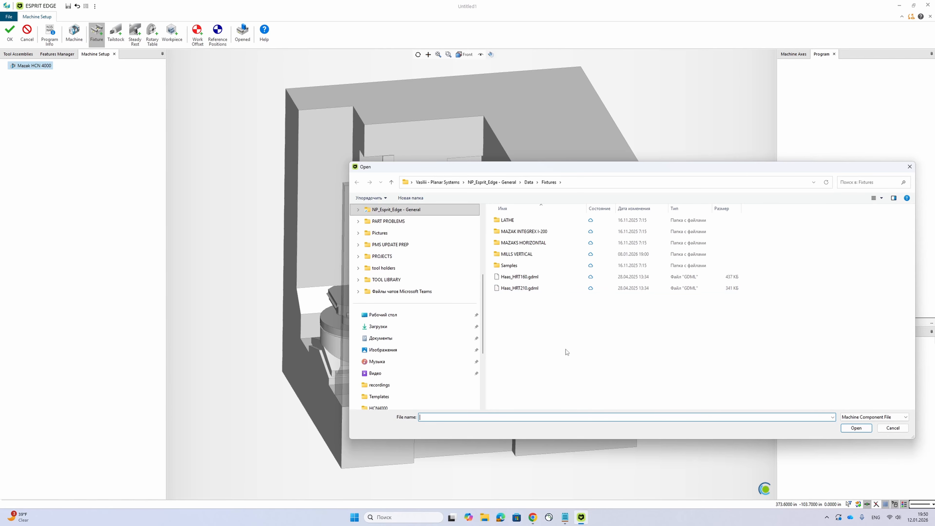
double_click(537, 244)
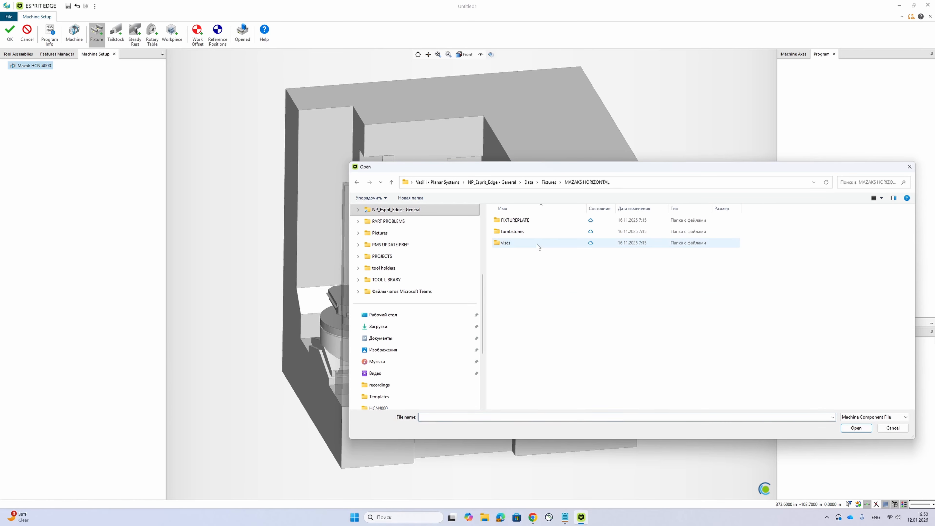
double_click(539, 231)
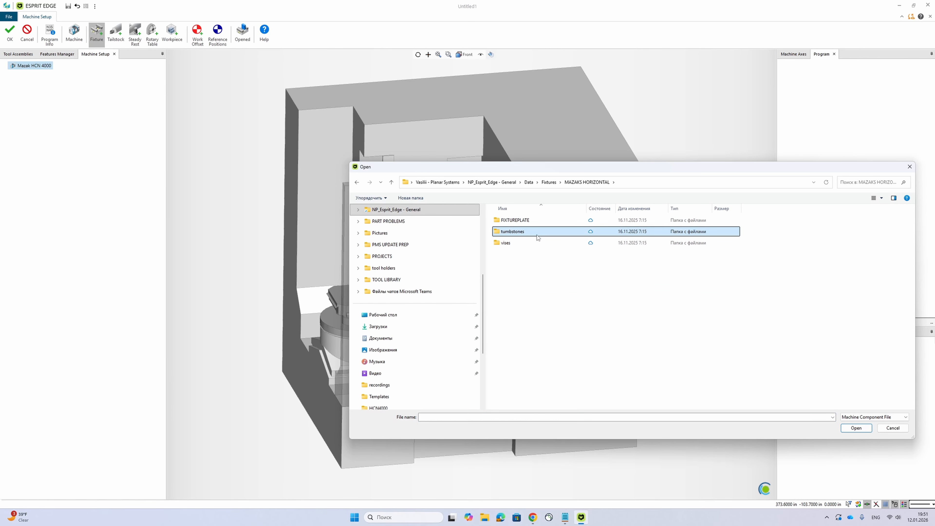
click(532, 221)
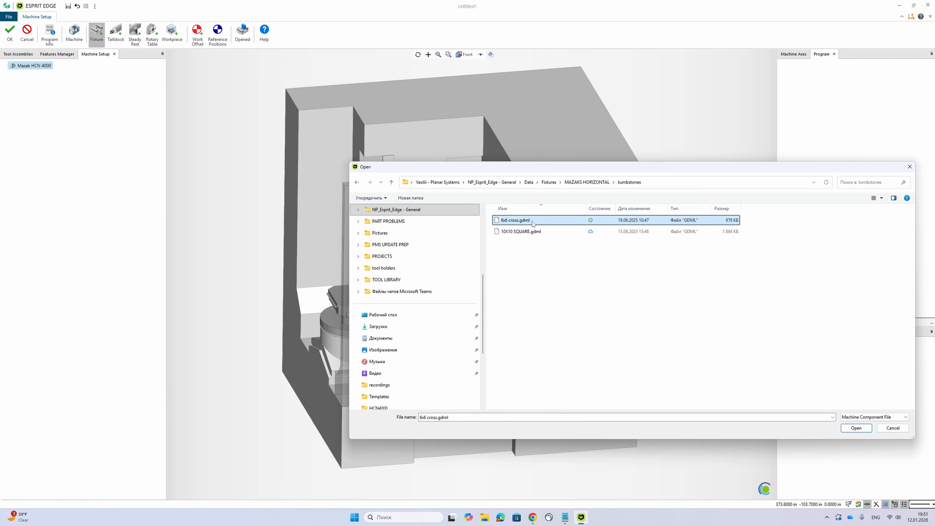
click(850, 427)
scroll(359, 257, up, 3)
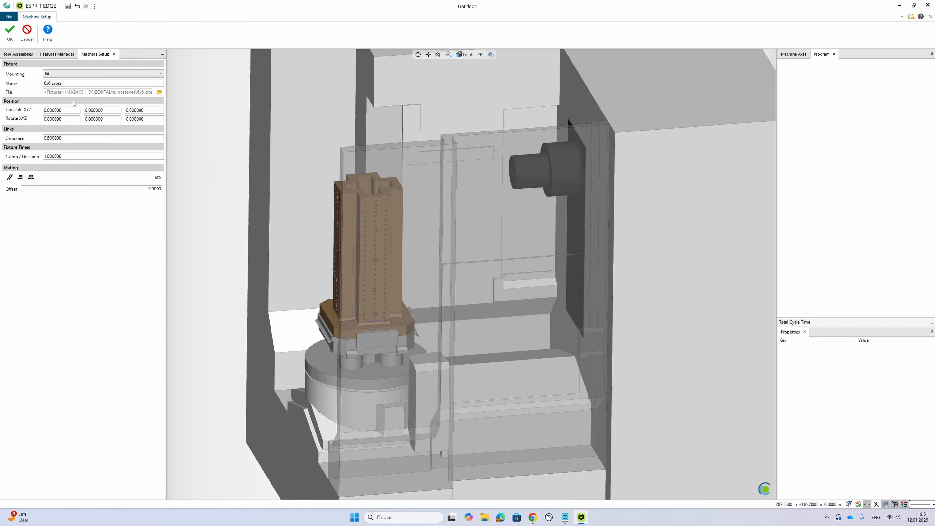
click(10, 32)
click(10, 32)
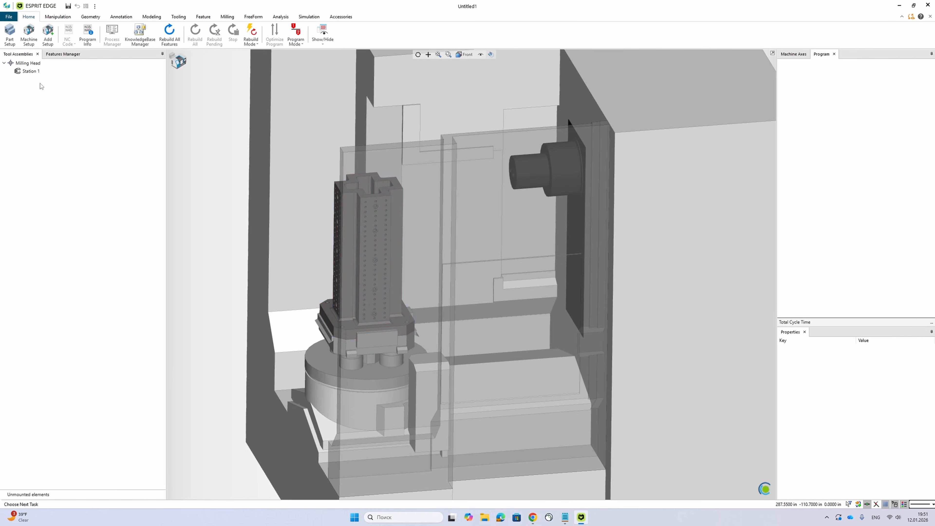
Inspect the machine with the mounted tombstone, check its general machine parameters, and leave the machine setup without changes.
scroll(472, 273, down, 3)
middle_drag(496, 267, 463, 277)
scroll(470, 268, up, 2)
scroll(470, 268, down, 1)
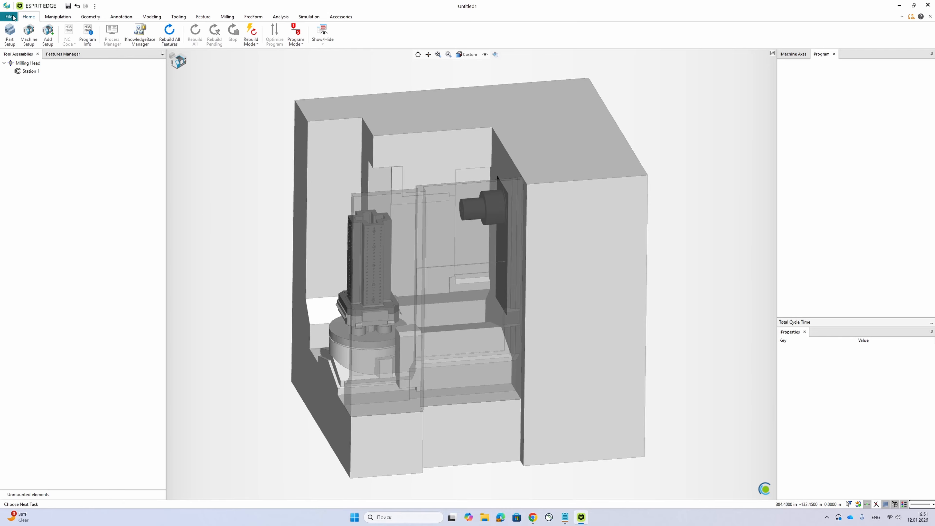
click(29, 32)
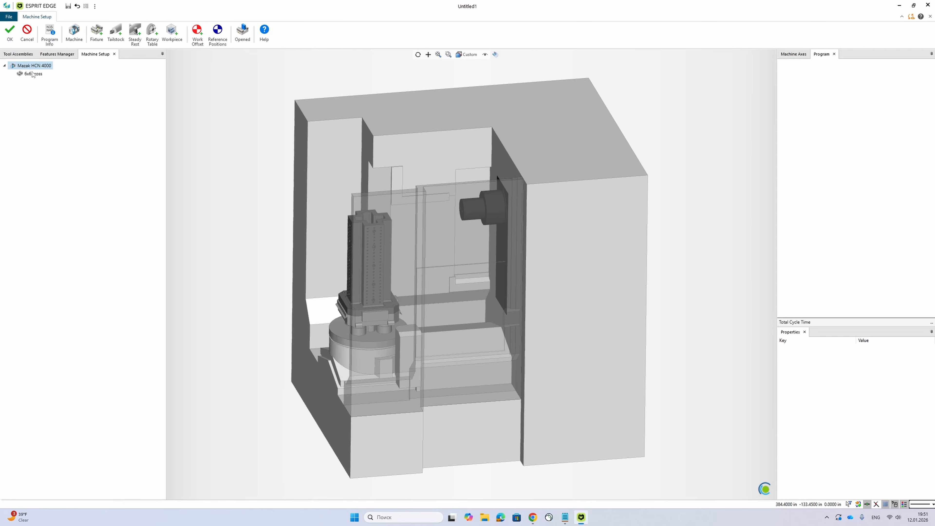
click(74, 33)
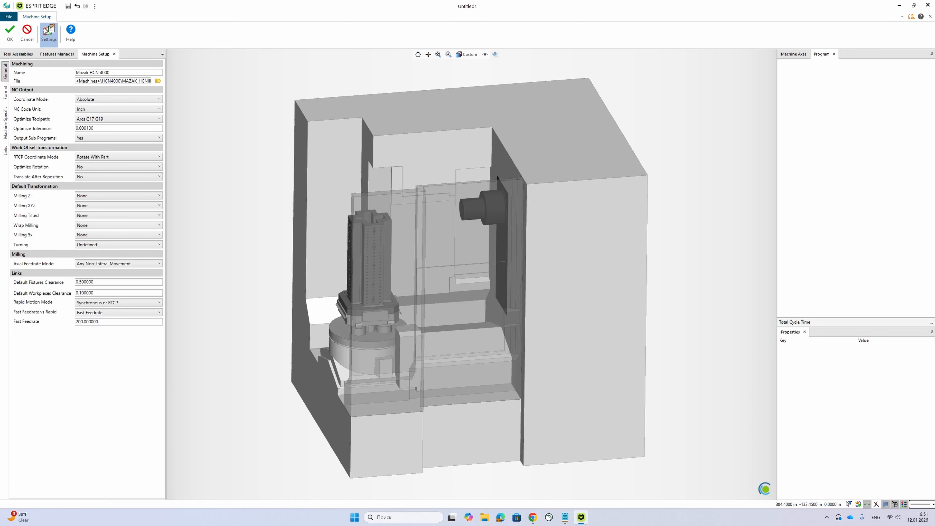
click(27, 31)
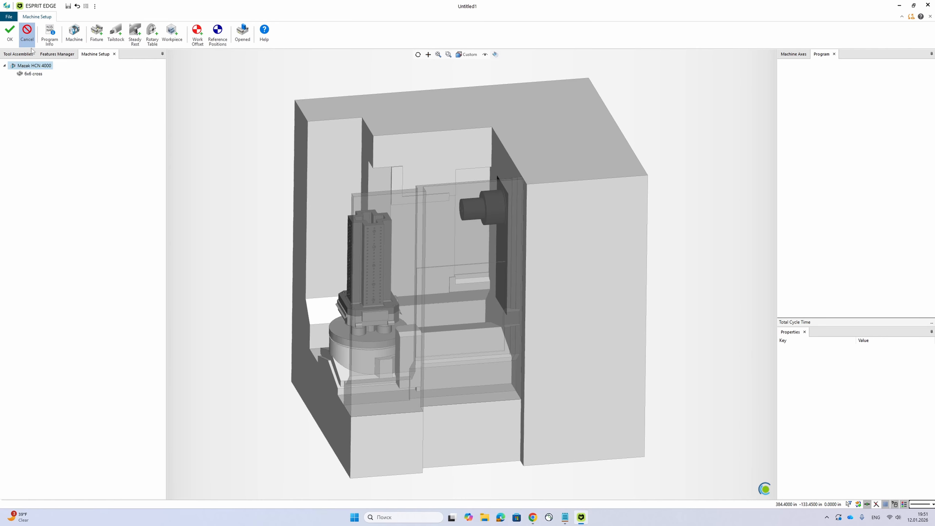
click(27, 33)
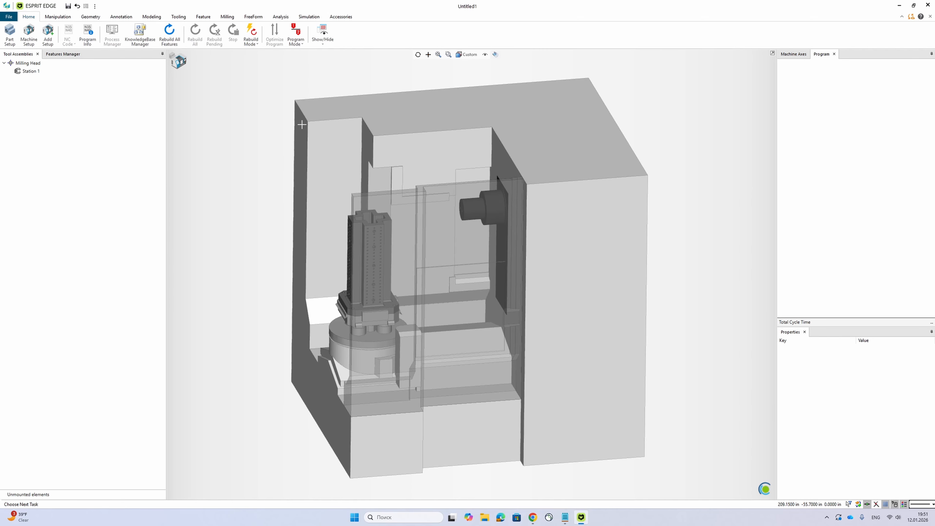
Save the document as TEST_TEMPLATE in the Templates folder under Data.
click(9, 17)
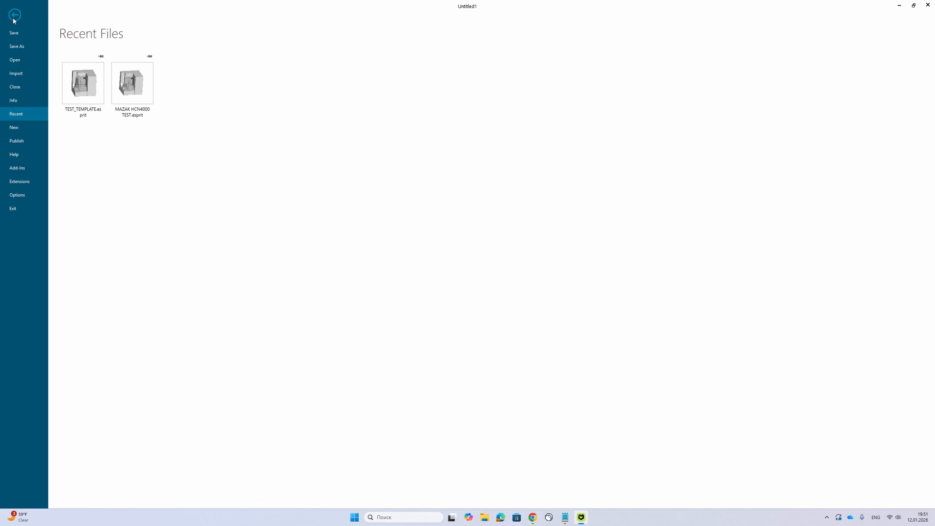
click(24, 48)
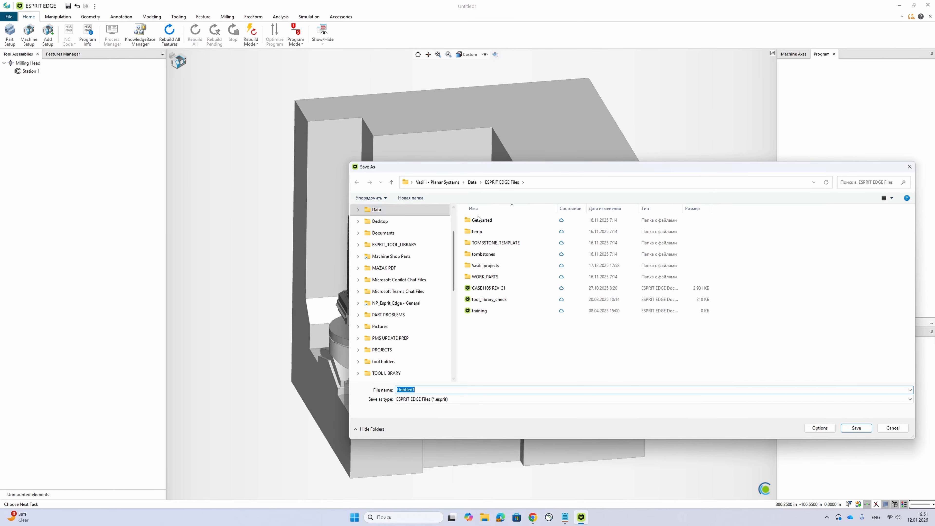
click(472, 182)
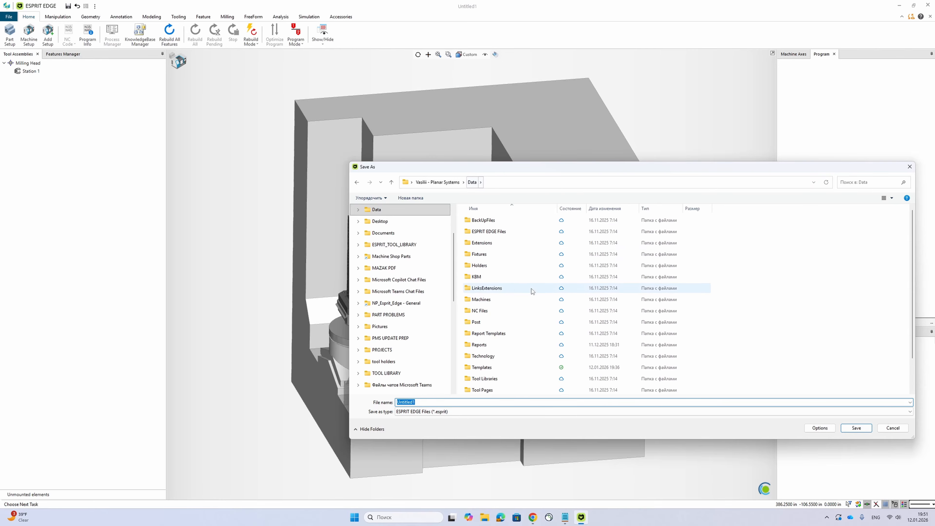
double_click(514, 367)
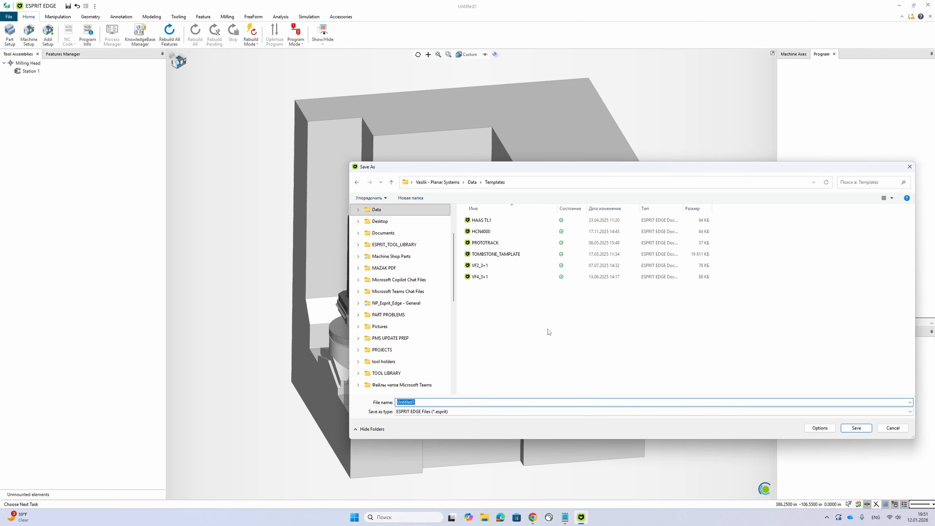
text(TEST_TEMPLATE)
click(855, 428)
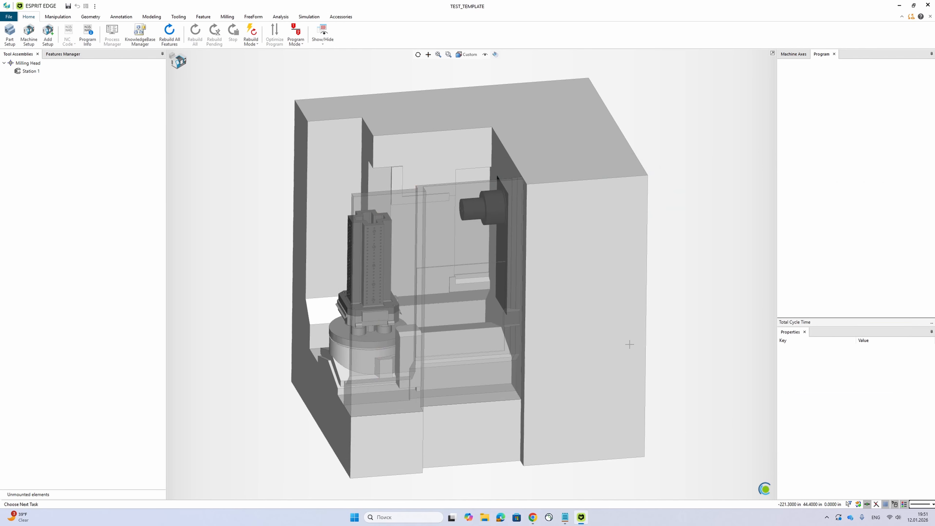
Close the saved template and create a new document from TEST_TEMPLATE in My Templates.
click(930, 17)
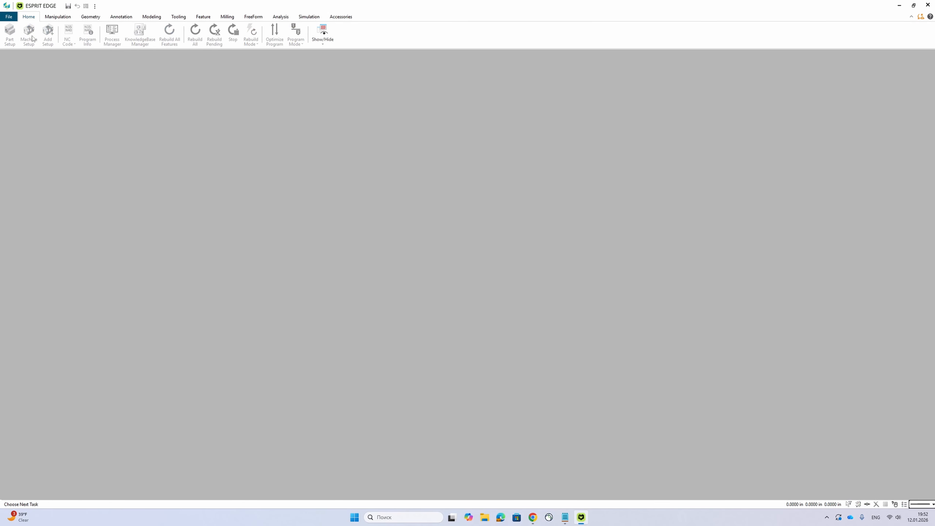
click(7, 17)
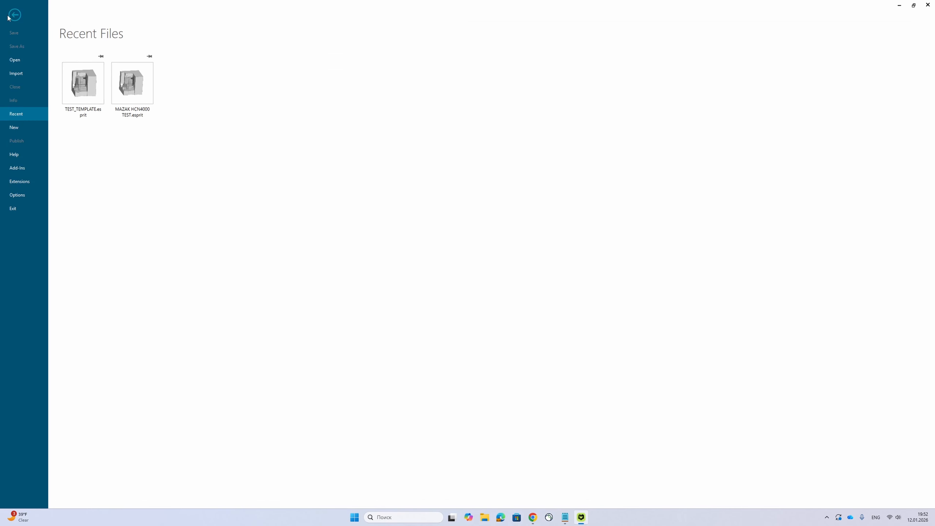
click(21, 128)
click(198, 74)
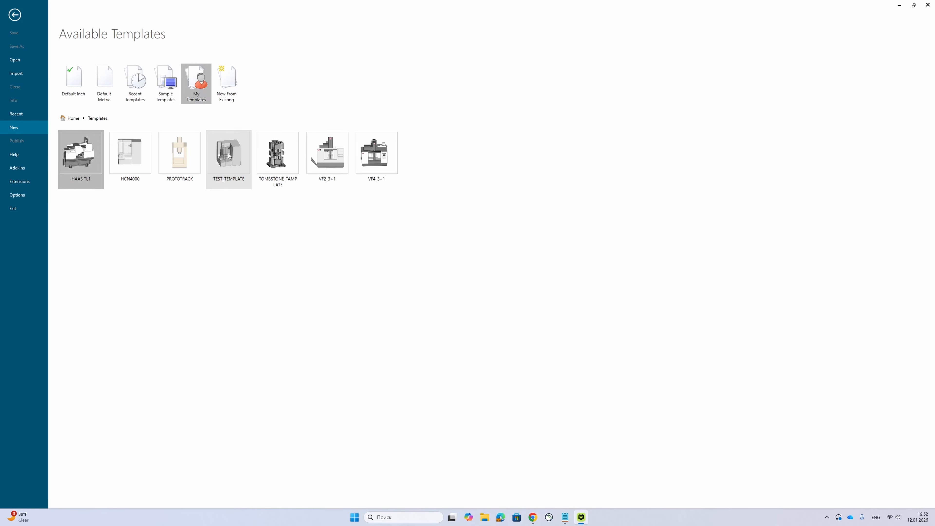
click(224, 180)
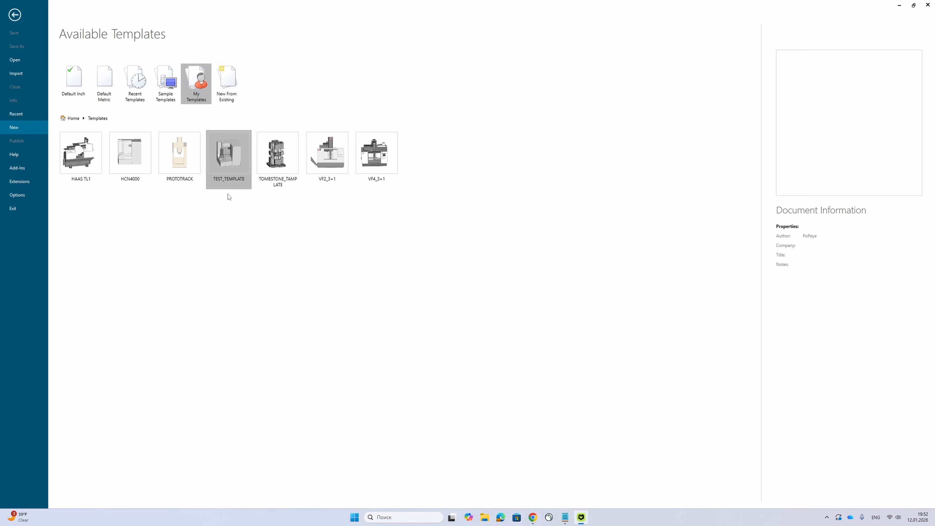
double_click(226, 150)
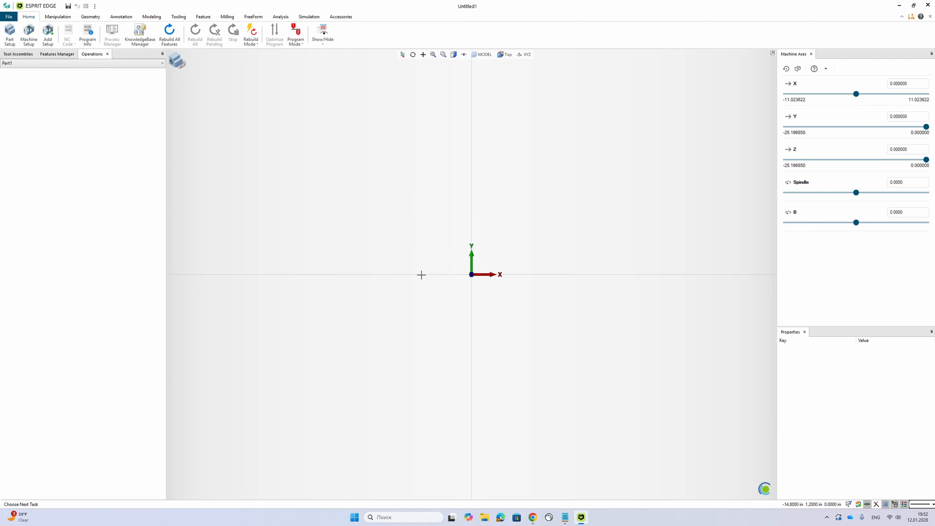
Check the layer list of the new document, keep MODEL active, and check the part and machine workspaces.
click(482, 54)
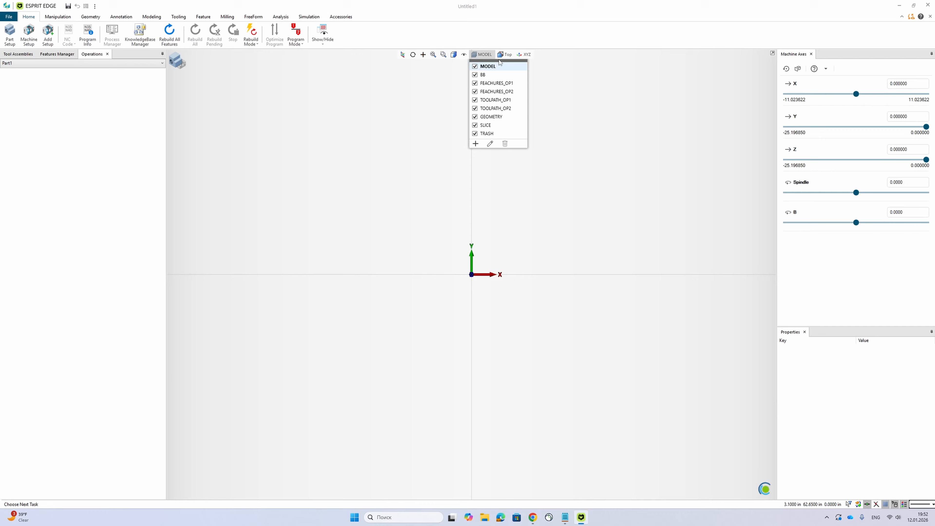
click(480, 69)
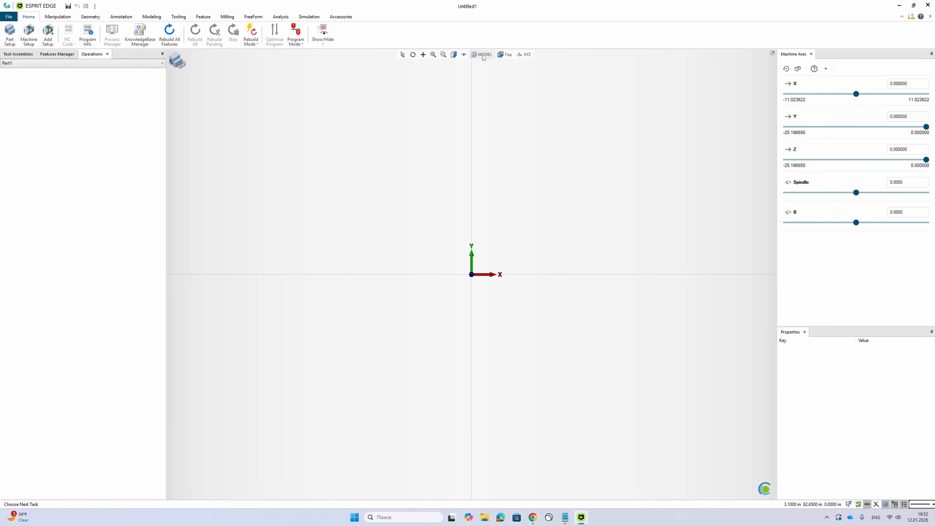
click(180, 62)
click(180, 62)
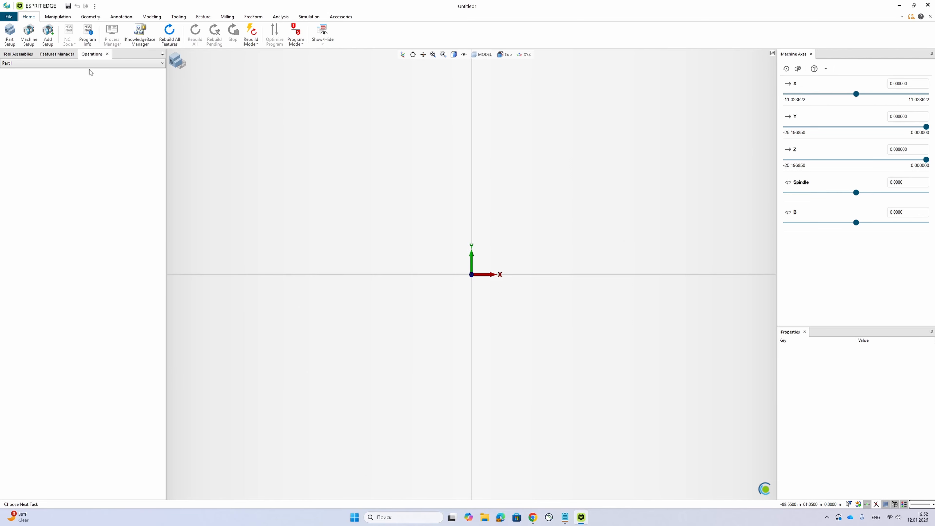